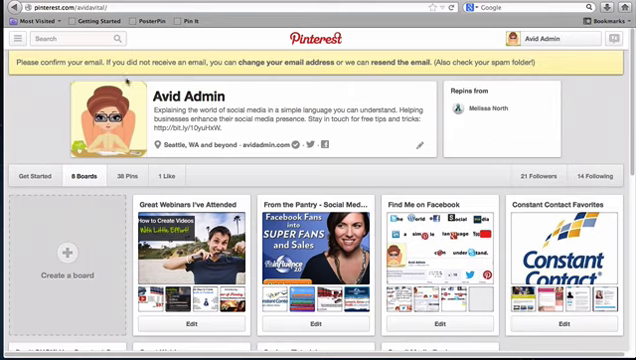
Go to the About Pinterest page from the hamburger menu
left_click(18, 40)
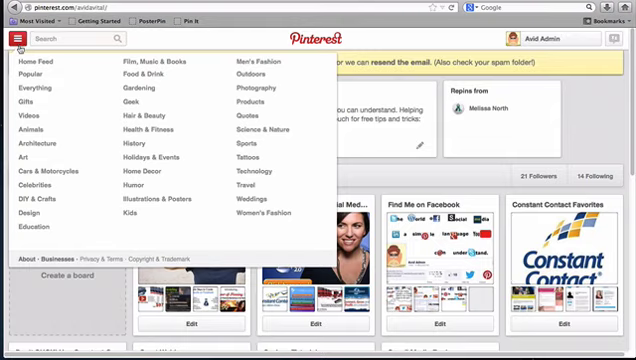
left_click(22, 259)
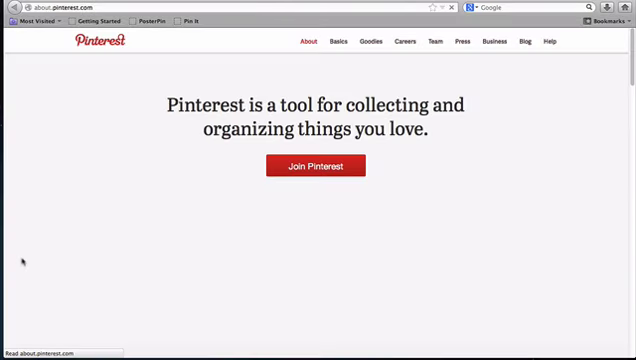
Drag the red Pin It bookmarklet from the Goodies page onto the bookmarks toolbar
left_click(370, 42)
scroll(370, 43, "down", 1)
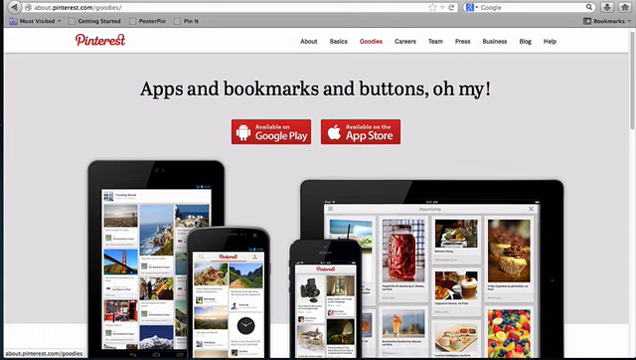
scroll(370, 43, "down", 3)
scroll(370, 43, "down", 2)
scroll(370, 42, "down", 3)
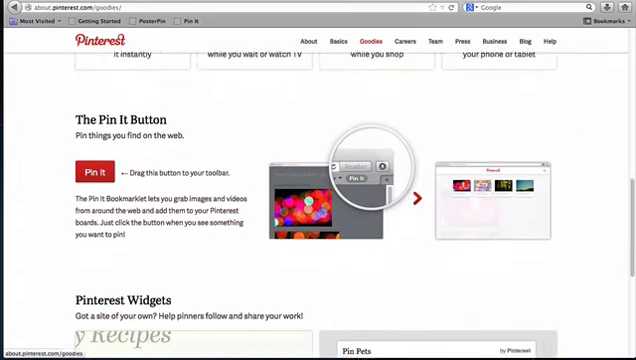
scroll(370, 42, "down", 1)
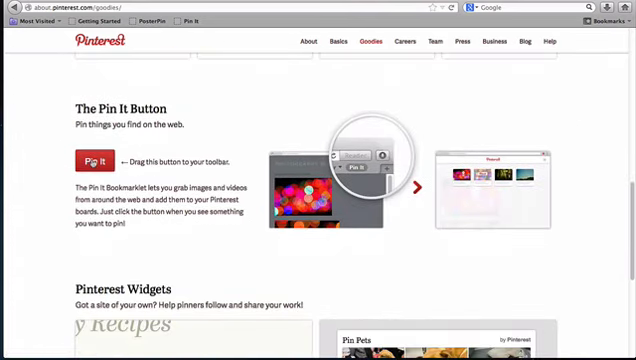
mouse_move(92, 158)
left_mouse_down()
mouse_move(97, 101)
mouse_move(199, 28)
mouse_move(222, 21)
mouse_move(189, 26)
mouse_move(222, 25)
left_mouse_up()
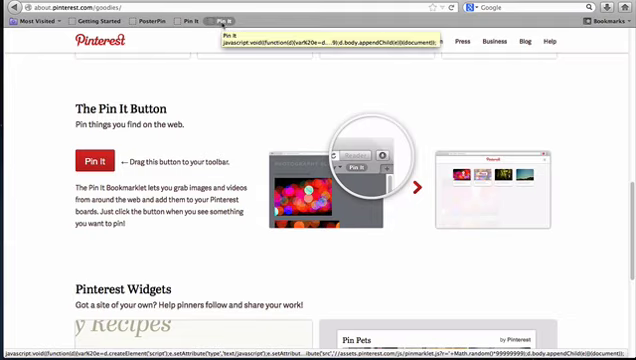
Delete the duplicate Pin It bookmark so only one remains on the toolbar
right_click(223, 24)
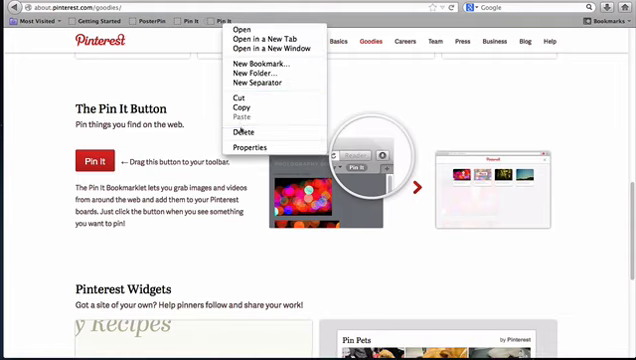
left_click(240, 132)
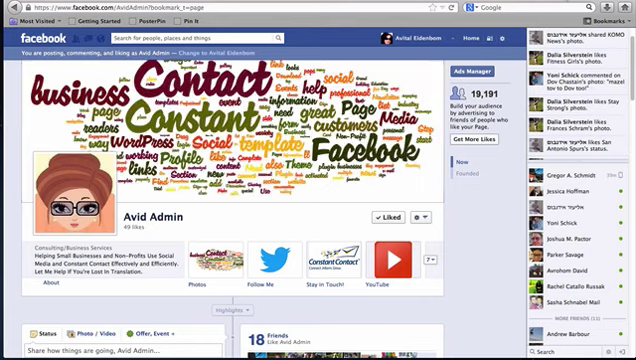
left_click(191, 20)
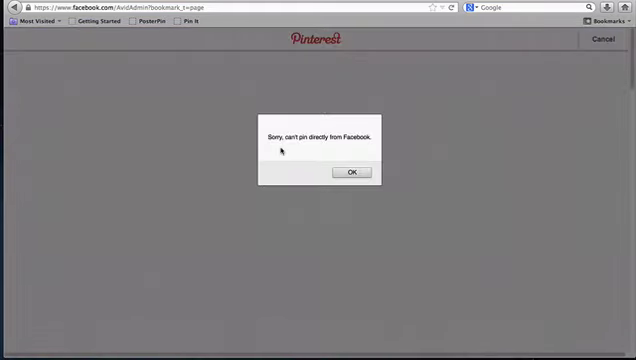
left_click(353, 172)
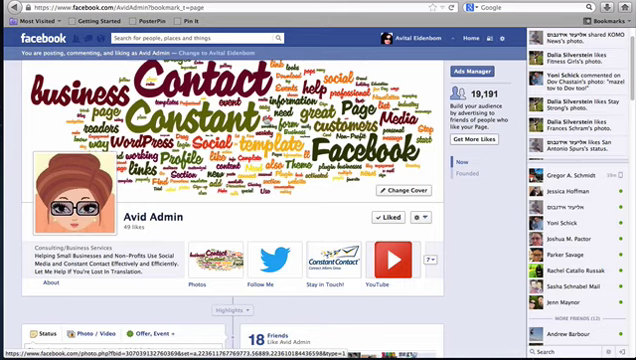
Bookmark the Facebook cover image's direct fbcdn address and view the image on its own page
left_click(265, 120)
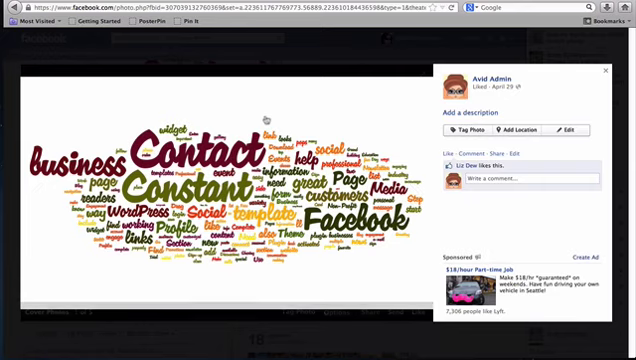
mouse_move(220, 195)
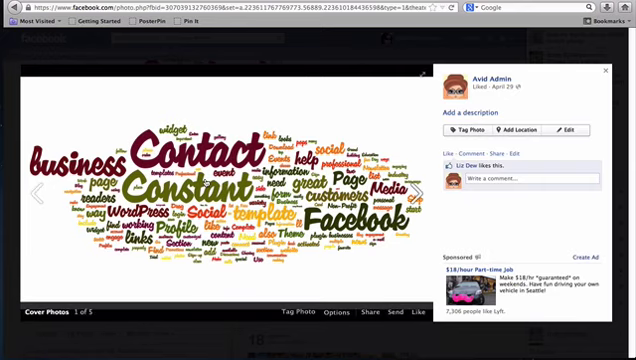
left_click_drag(230, 170, 160, 25)
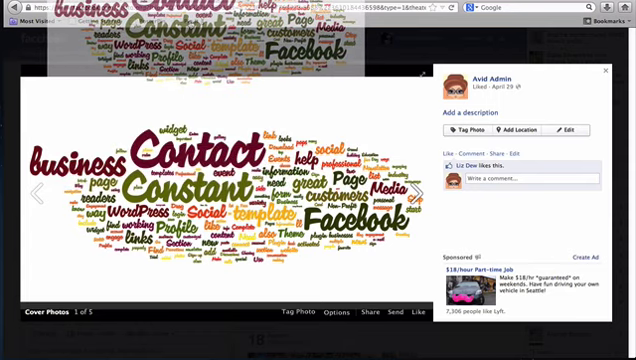
left_click_drag(185, 20, 189, 22)
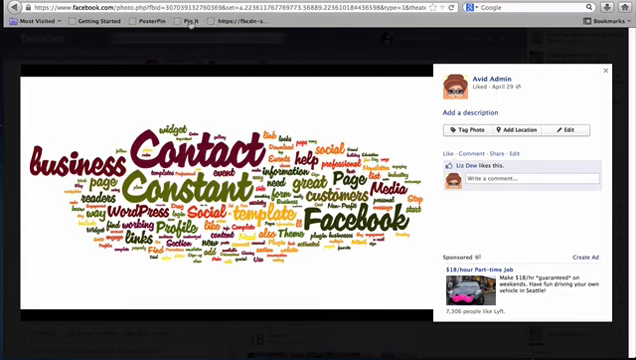
left_click(240, 20)
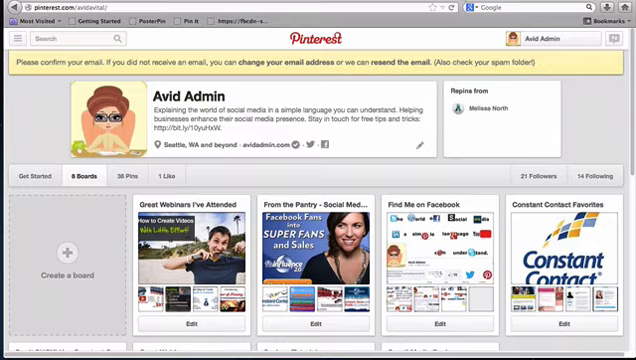
Add a pin from the fbcdn image address and find its images to pin
left_click(545, 38)
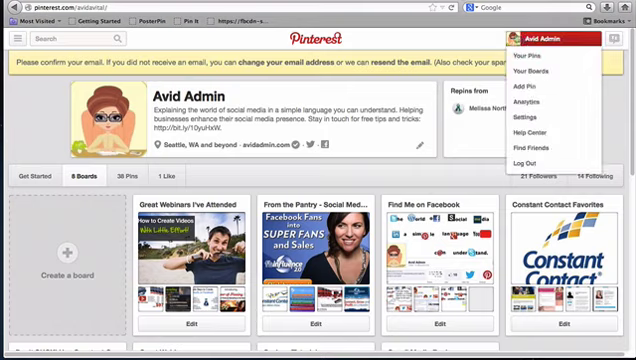
left_click(536, 88)
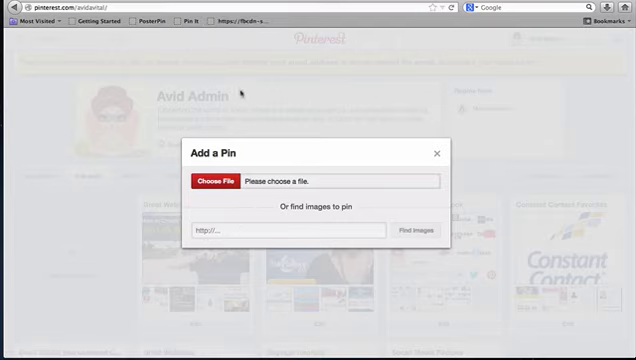
left_click_drag(238, 21, 244, 231)
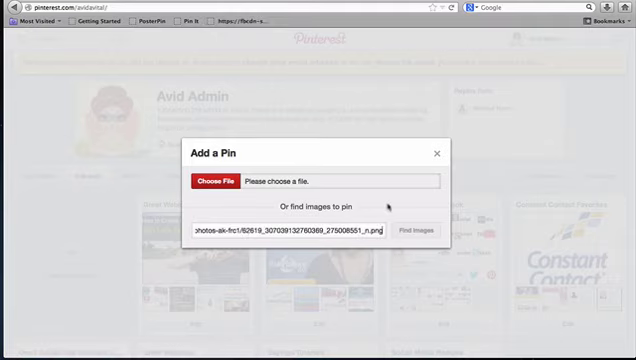
key("Down")
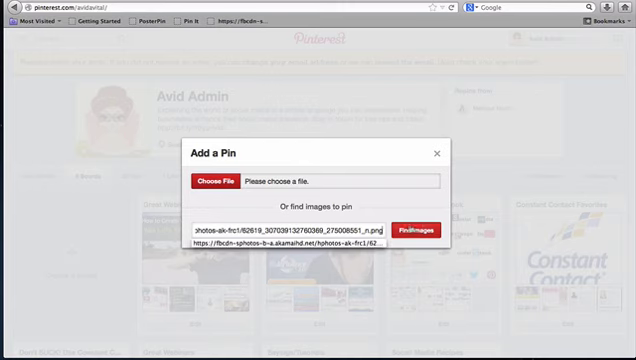
left_click(413, 229)
mouse_move(67, 142)
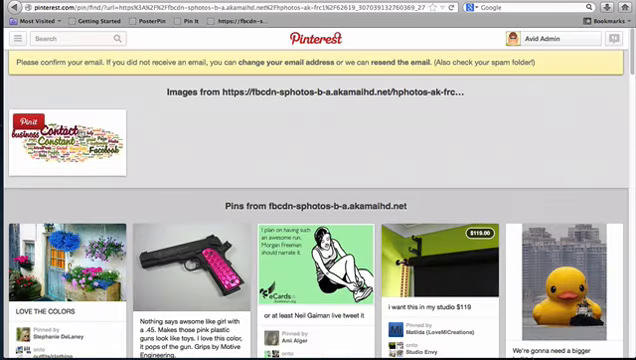
left_click(26, 123)
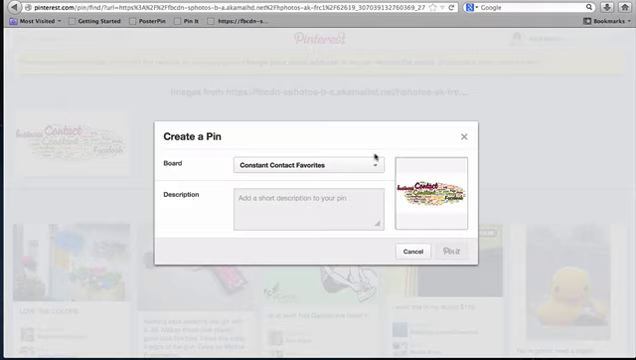
left_click(308, 204)
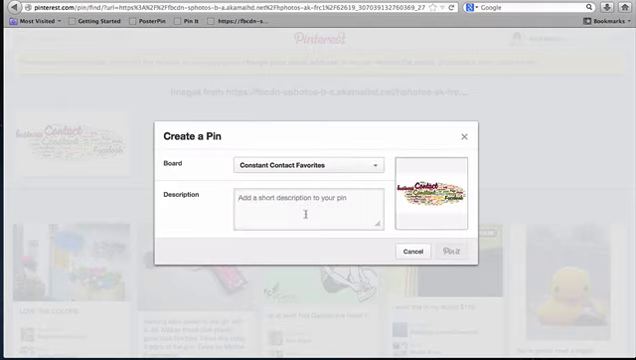
type("www.avid")
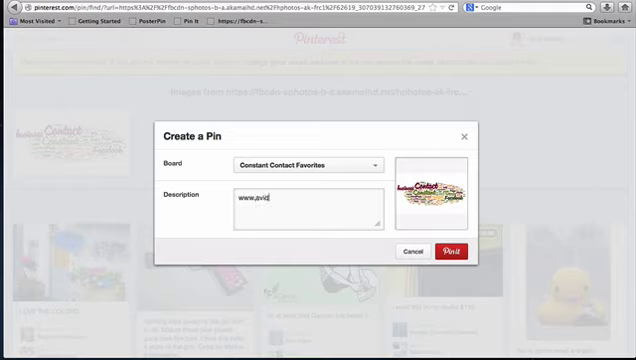
type("admin.com")
left_click(450, 252)
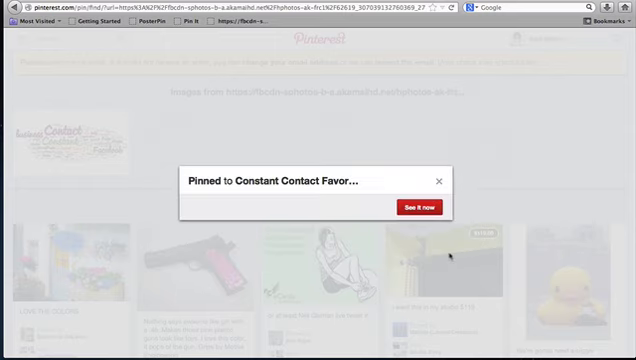
Dismiss the pinned confirmation and return to the Avid Admin profile, now at 39 pins
left_click(288, 153)
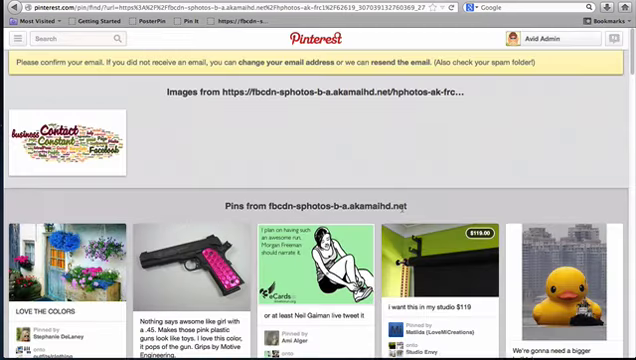
left_click(558, 40)
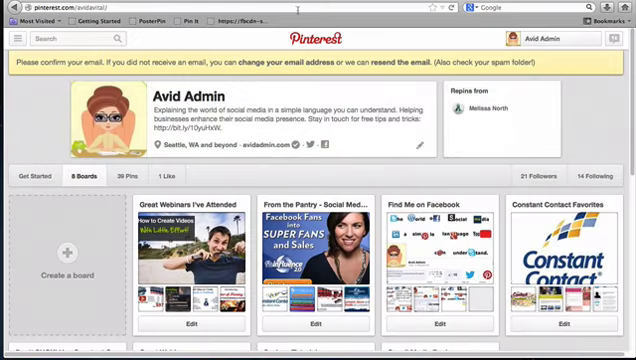